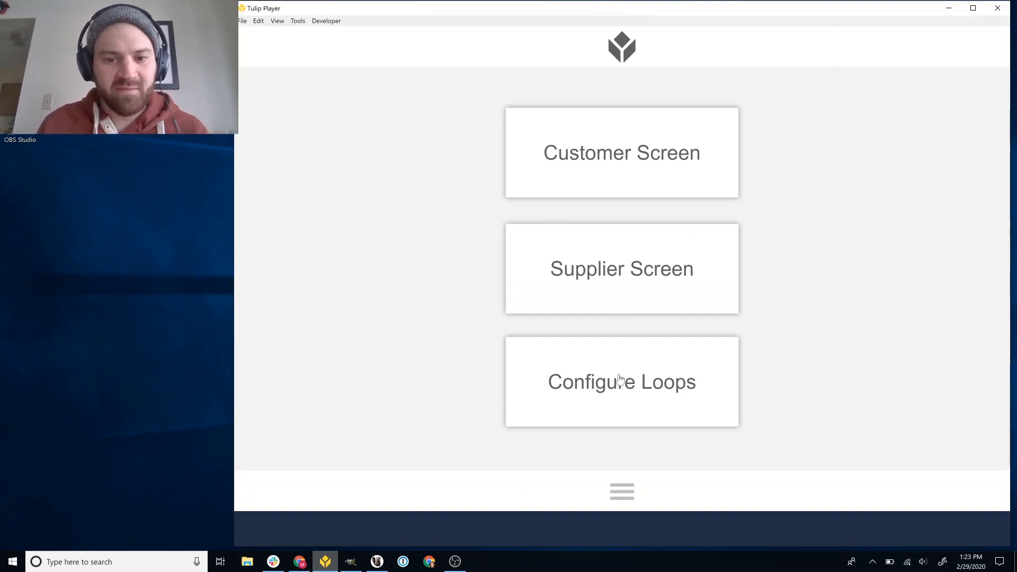
View the loop configuration screen and the customer order screen, returning to the home screen after each
{"action": "left_click", "coordinate": [706, 389]}
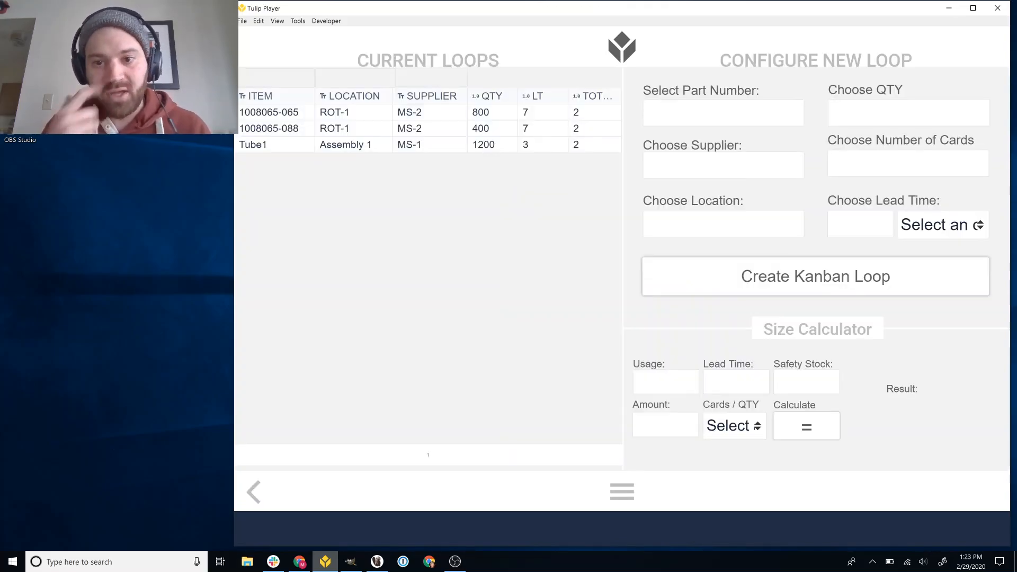
{"action": "left_click", "coordinate": [257, 491]}
{"action": "left_click", "coordinate": [636, 174]}
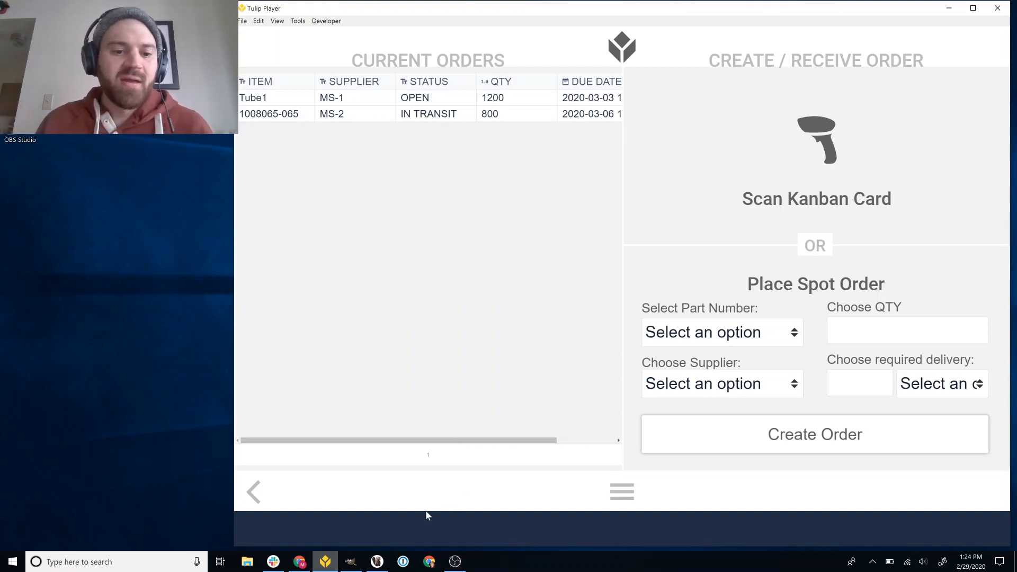
{"action": "left_click", "coordinate": [256, 493]}
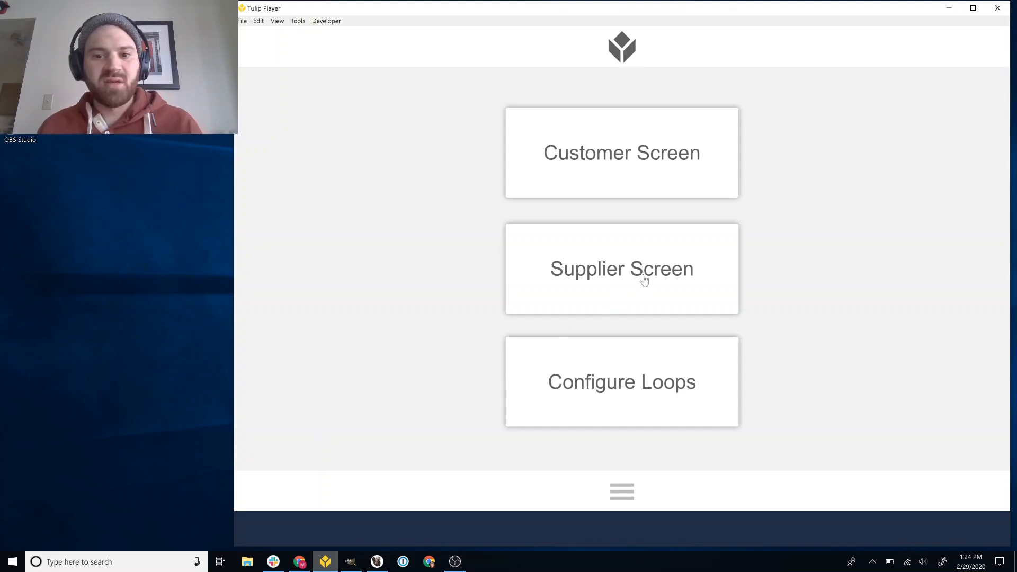
Review the supplier screen's orders filtered by MS-2 and MS-1, clear the supplier filter and return to the home screen
{"action": "left_click", "coordinate": [683, 292]}
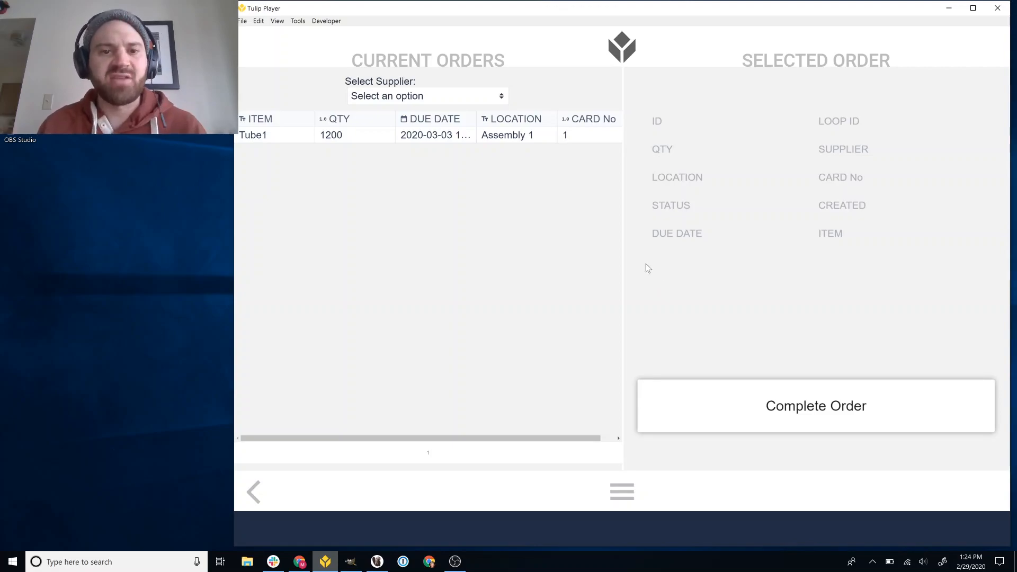
{"action": "left_click", "coordinate": [432, 101]}
{"action": "left_click", "coordinate": [416, 144]}
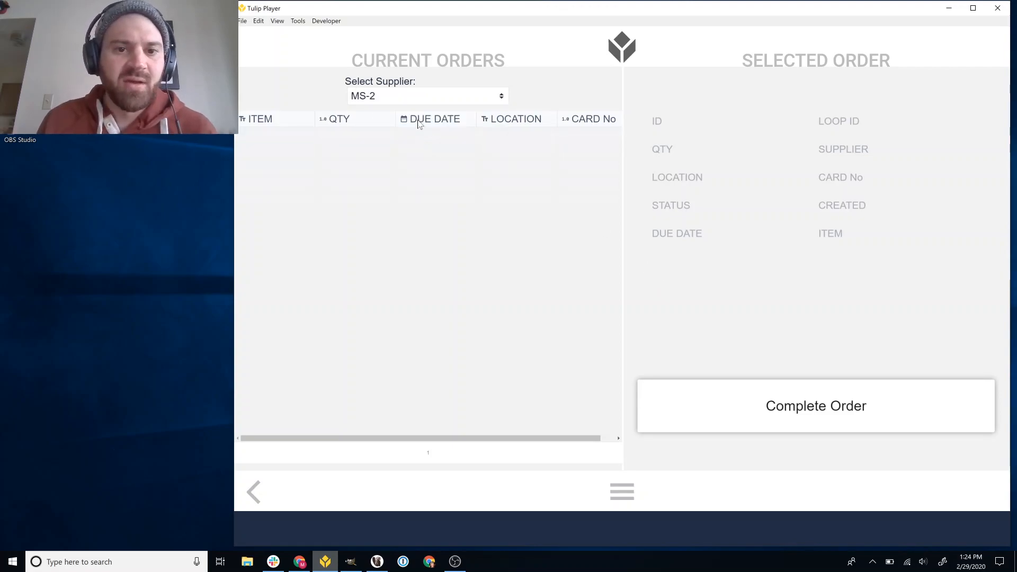
{"action": "left_click", "coordinate": [418, 101]}
{"action": "left_click", "coordinate": [412, 131]}
{"action": "left_click", "coordinate": [415, 99]}
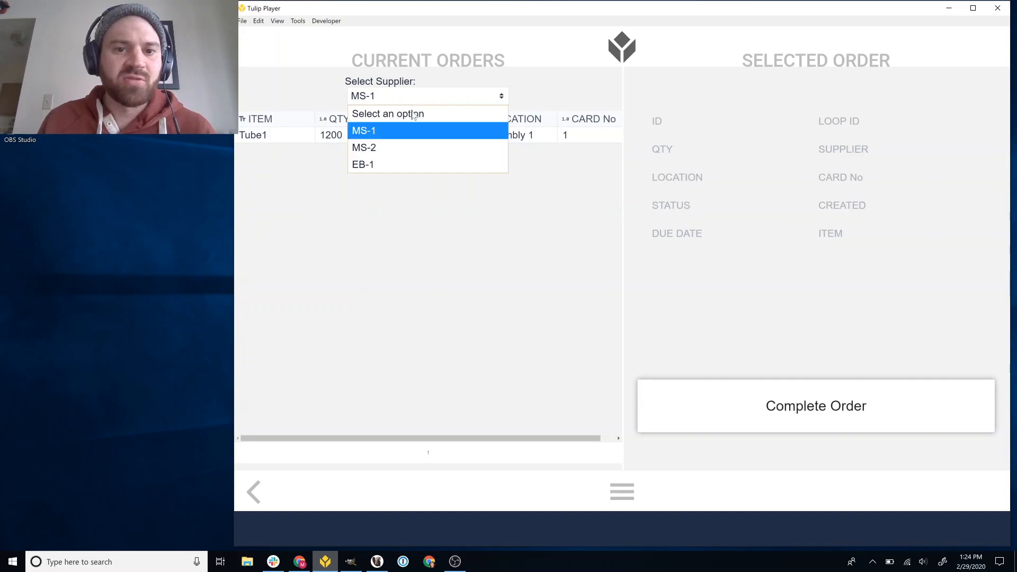
{"action": "left_click", "coordinate": [404, 114]}
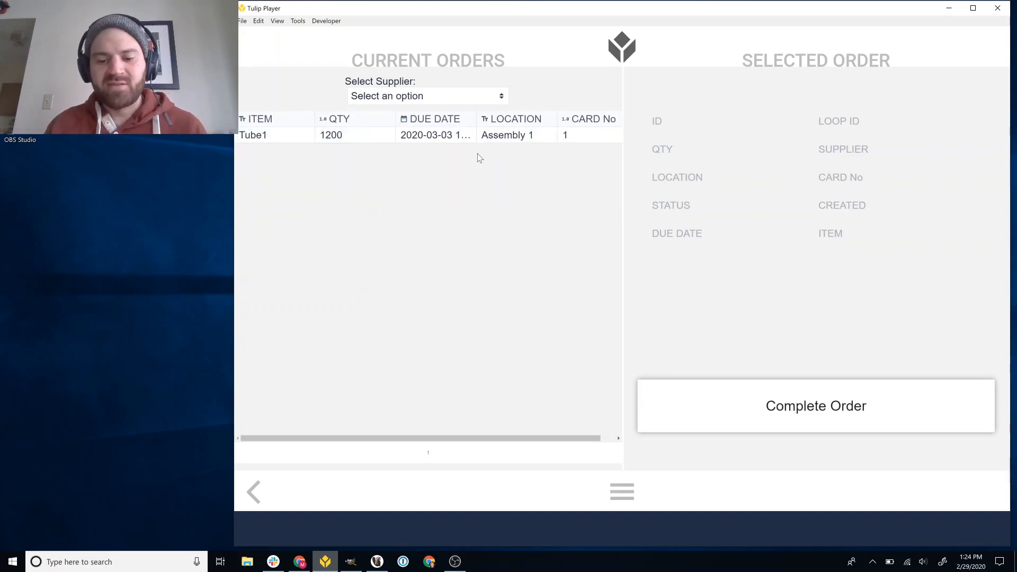
{"action": "left_click", "coordinate": [252, 494]}
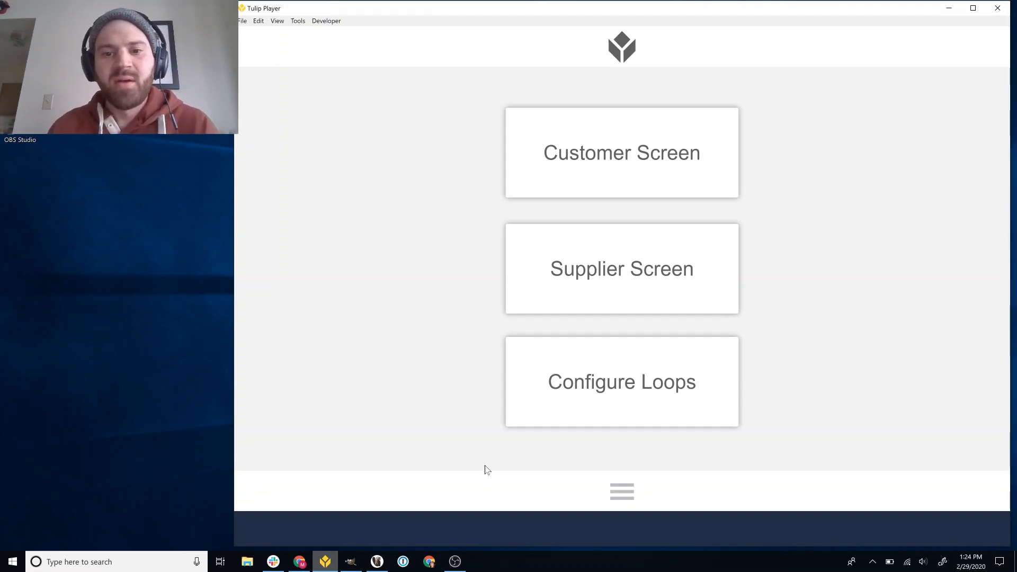
Open the loop configuration screen and enter Tube2 as the new loop's part number
{"action": "left_click", "coordinate": [649, 404]}
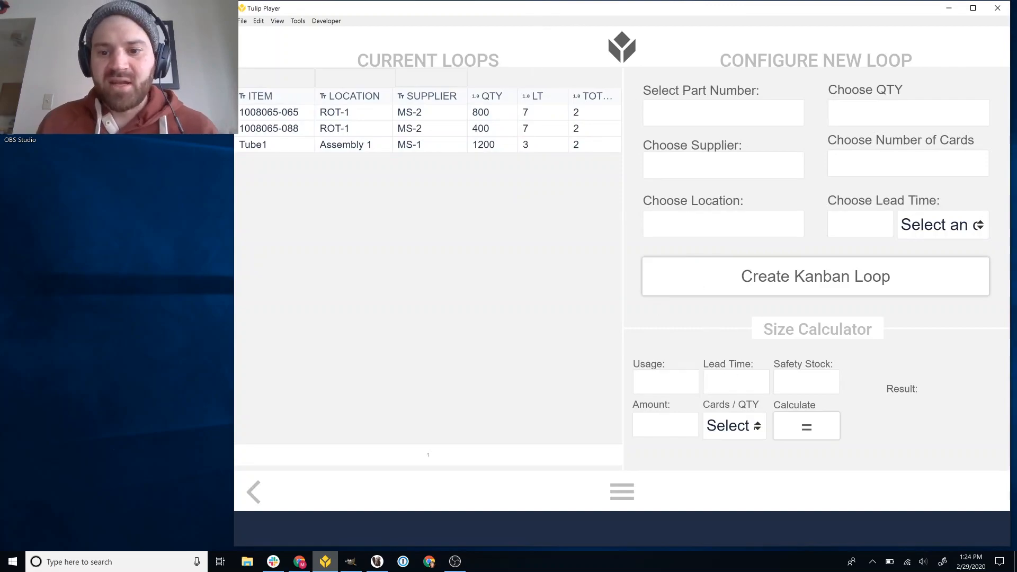
{"action": "left_click", "coordinate": [692, 114]}
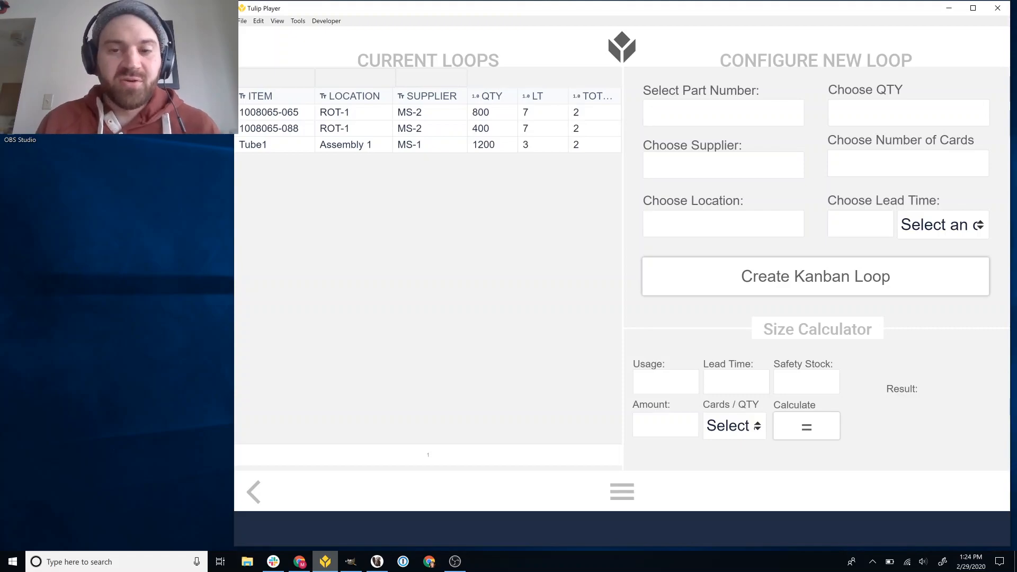
{"action": "type", "text": "Tub2"}
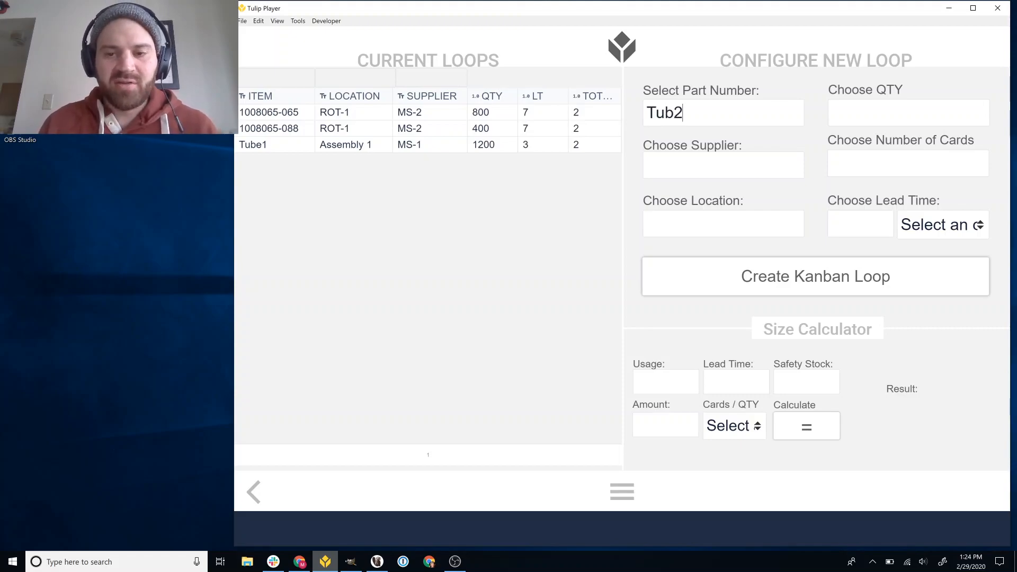
{"action": "key", "text": "BackSpace"}
{"action": "type", "text": "e2"}
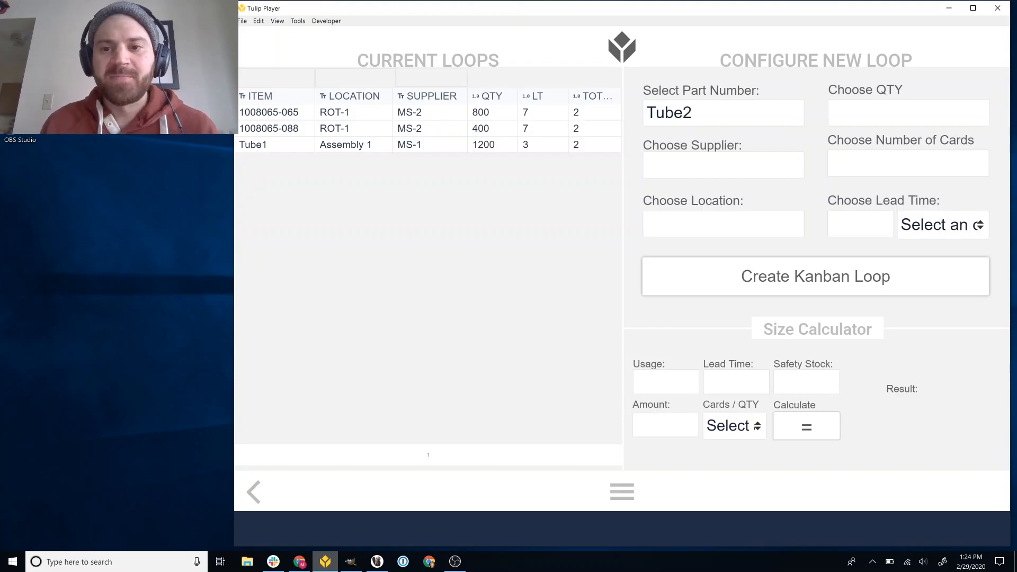
Calculate the loop size for usage 500, lead time 4, safety stock 1 and an amount of 2 Cards
{"action": "left_click", "coordinate": [679, 390]}
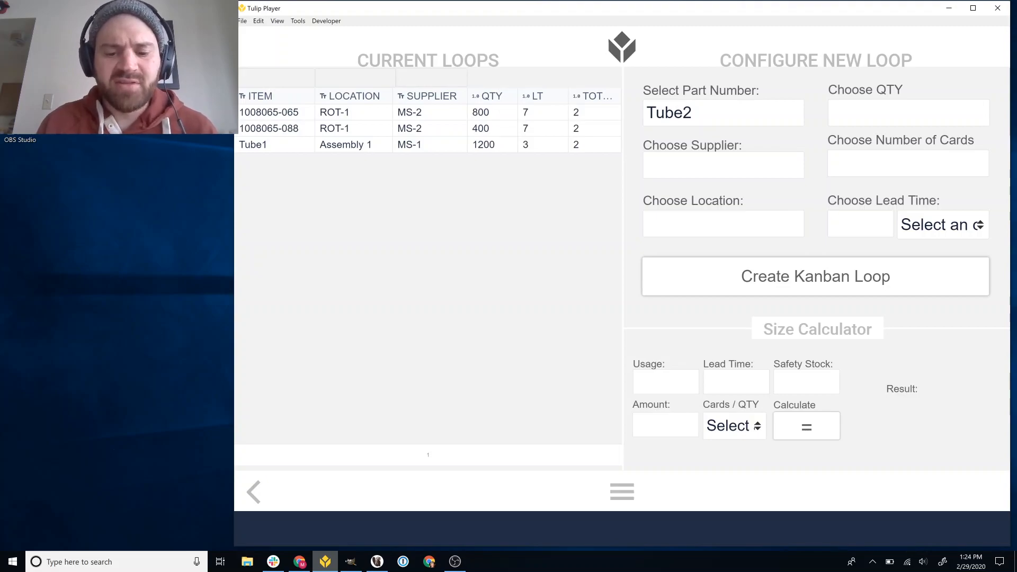
{"action": "type", "text": "500"}
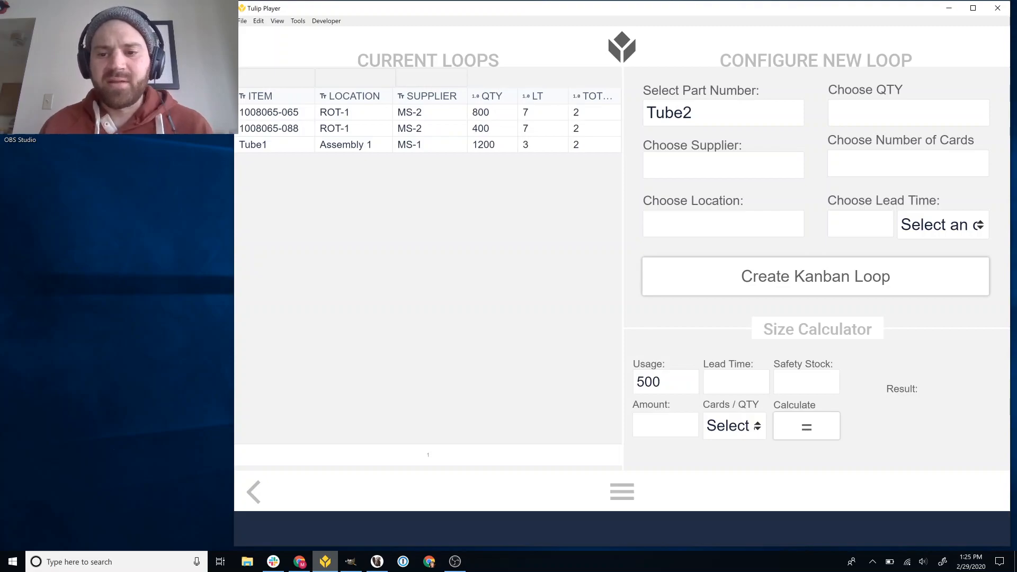
{"action": "type", "text": "4"}
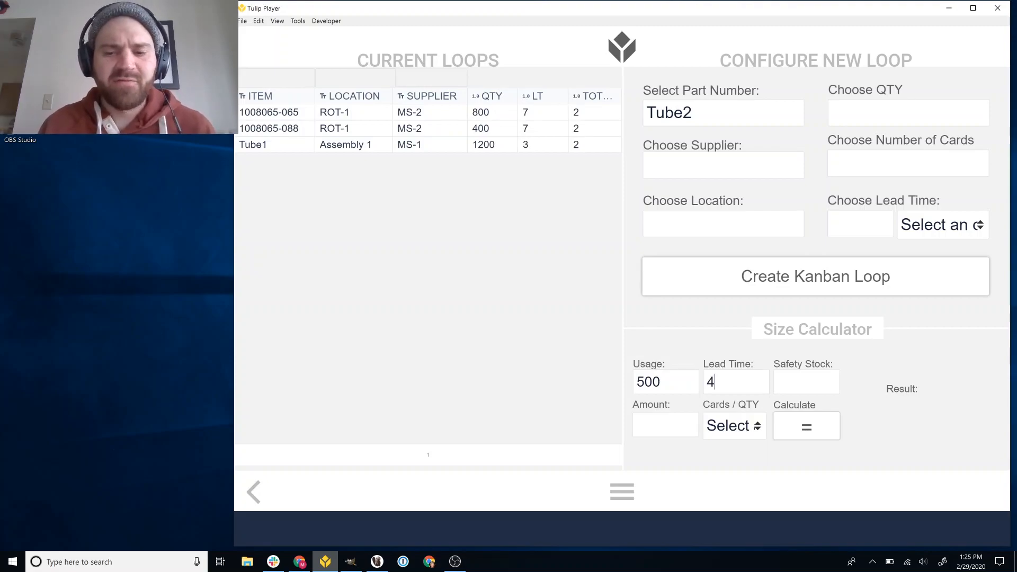
{"action": "key", "text": "Tab"}
{"action": "type", "text": "1"}
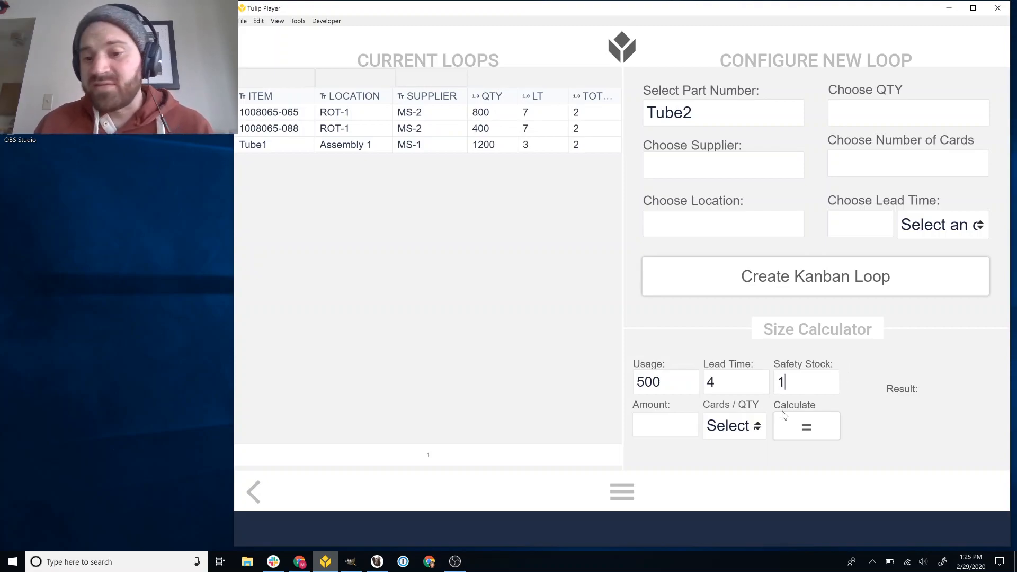
{"action": "left_click", "coordinate": [735, 429]}
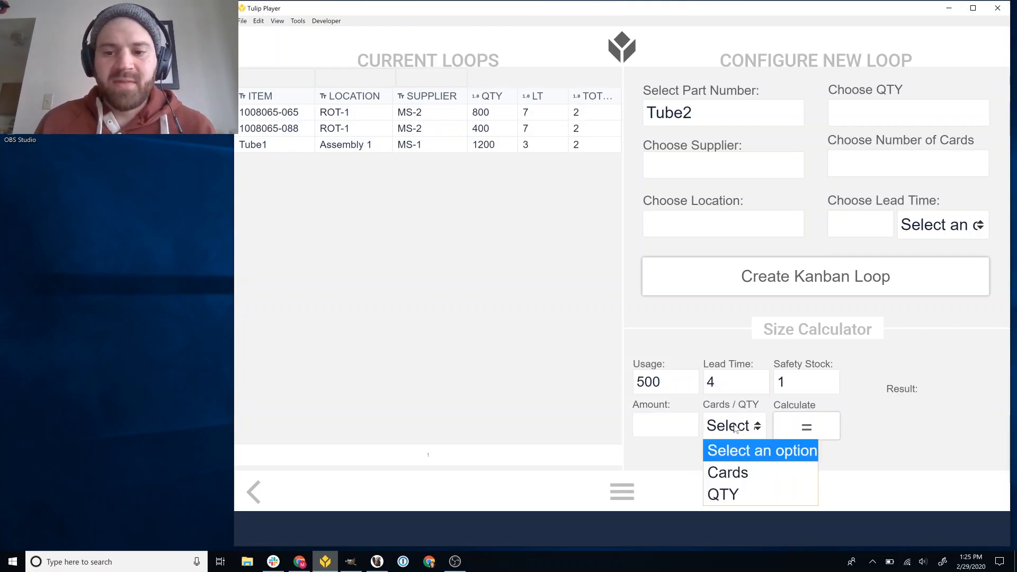
{"action": "left_click", "coordinate": [741, 473]}
{"action": "left_click", "coordinate": [687, 431]}
{"action": "type", "text": "2"}
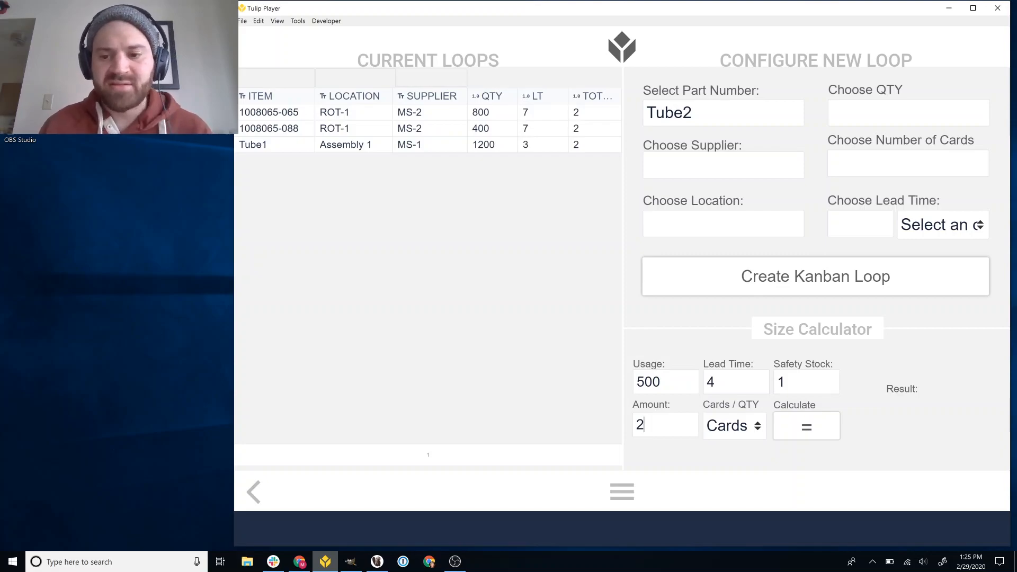
{"action": "left_click", "coordinate": [791, 426]}
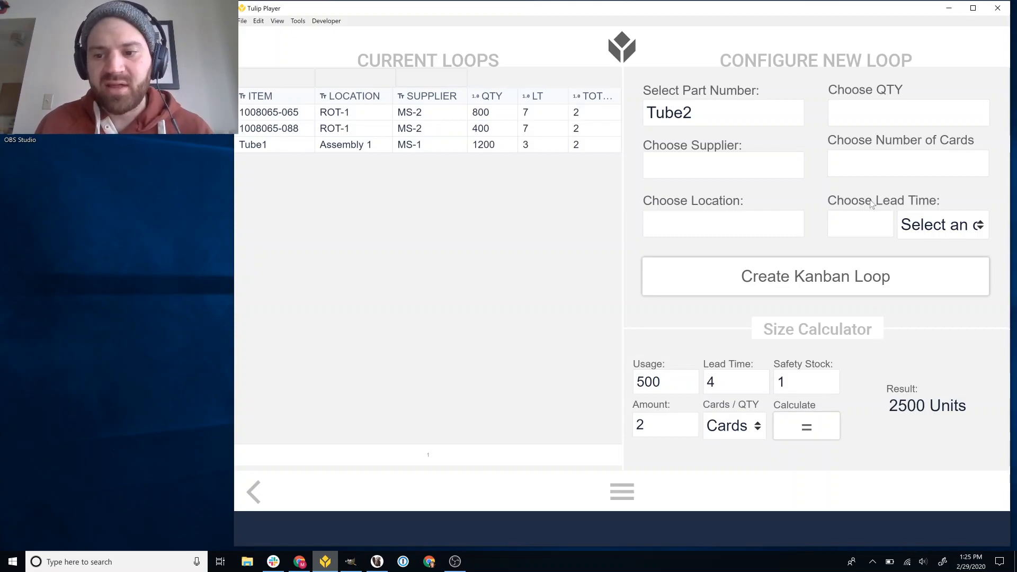
Set the new loop's quantity to 2500, supplier to MS-1 and number of cards to 2
{"action": "type", "text": "2500"}
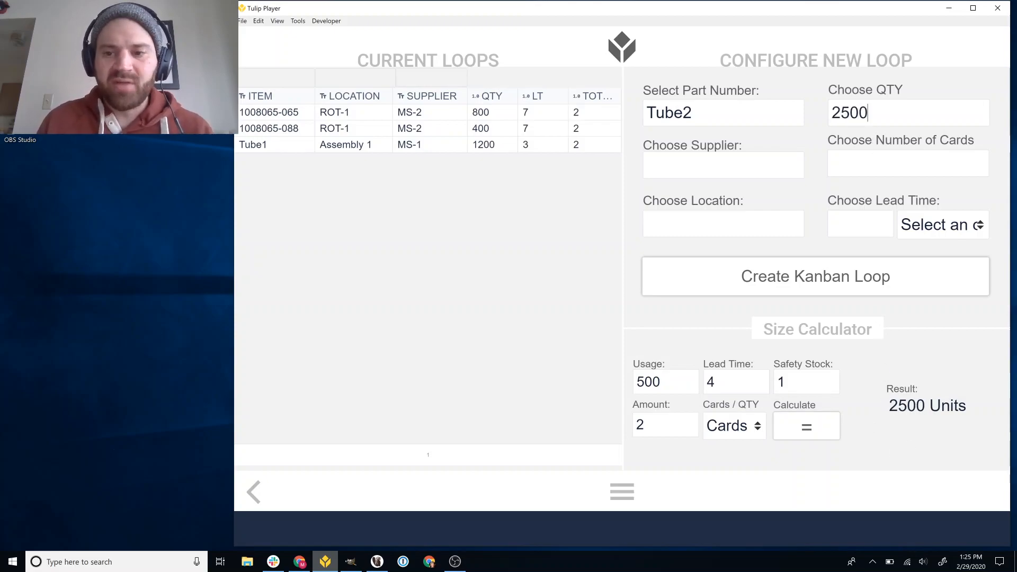
{"action": "key", "text": "Tab"}
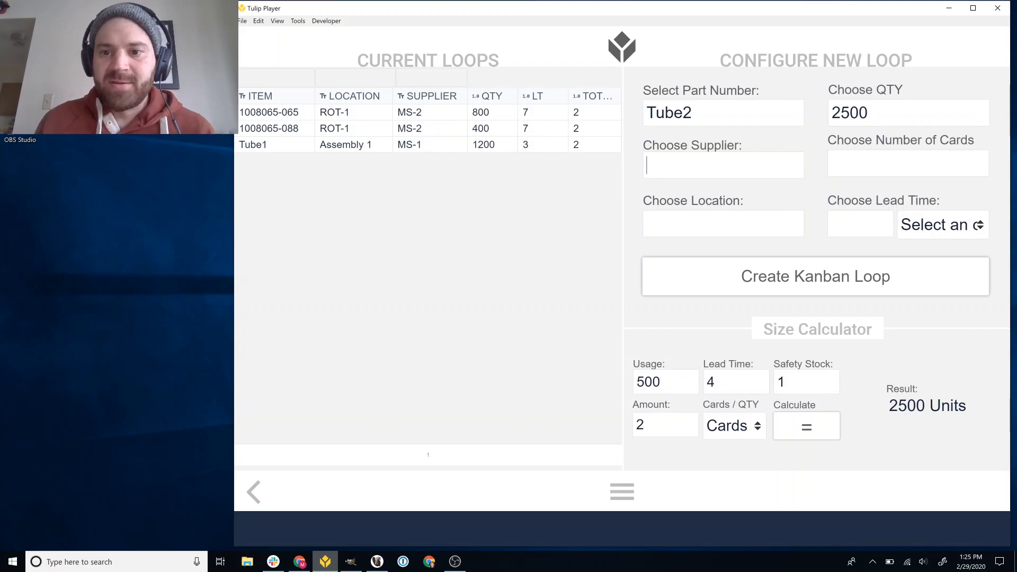
{"action": "type", "text": "MS-"}
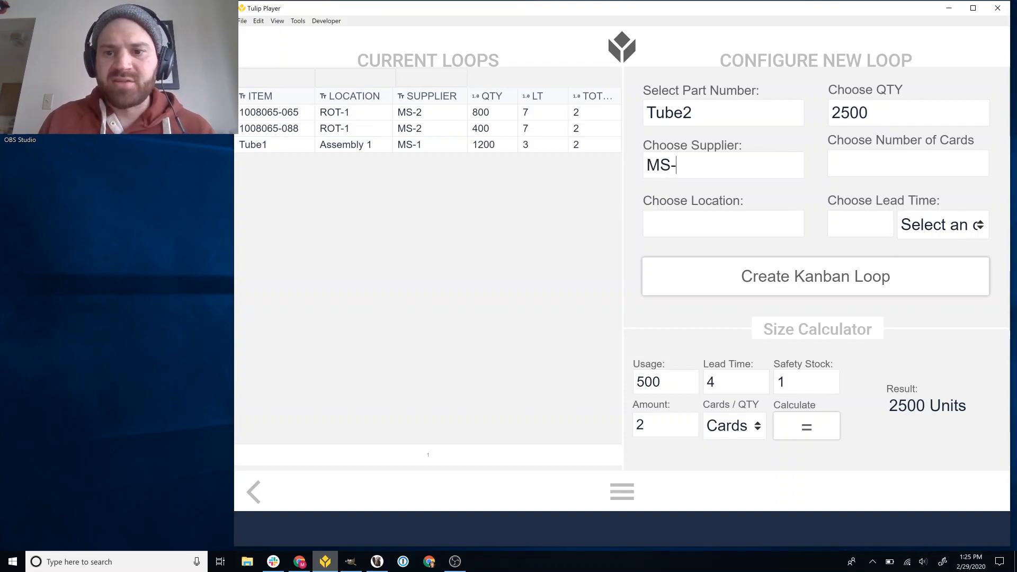
{"action": "type", "text": "1"}
{"action": "key", "text": "Tab"}
{"action": "type", "text": "2"}
{"action": "key", "text": "Tab"}
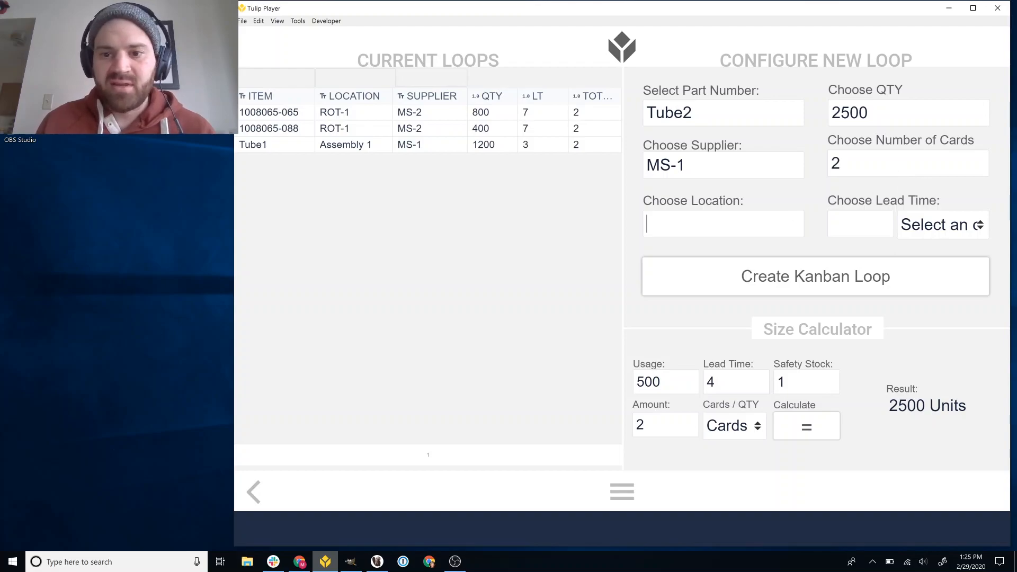
Set the location to Assembly 2 and the lead time to 4 Days, and create the Kanban loop
{"action": "type", "text": "Assembly 2"}
{"action": "key", "text": "Tab"}
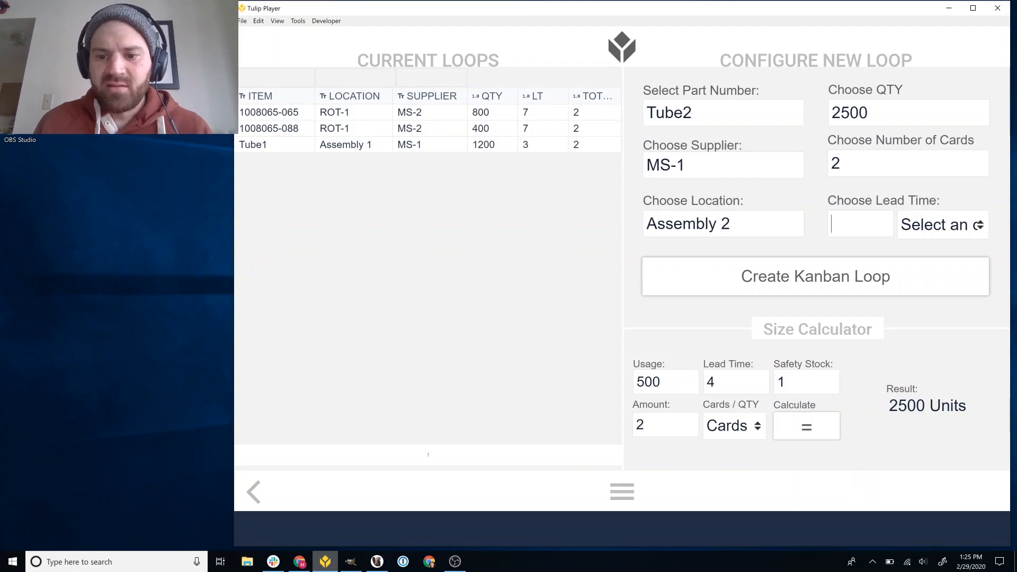
{"action": "type", "text": "4"}
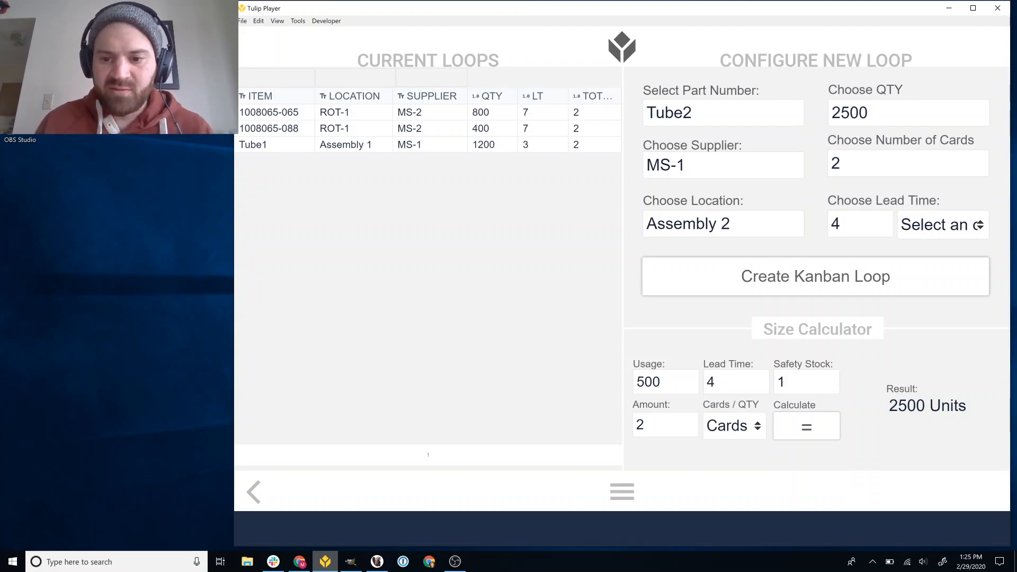
{"action": "left_click", "coordinate": [946, 233]}
{"action": "left_click", "coordinate": [924, 296]}
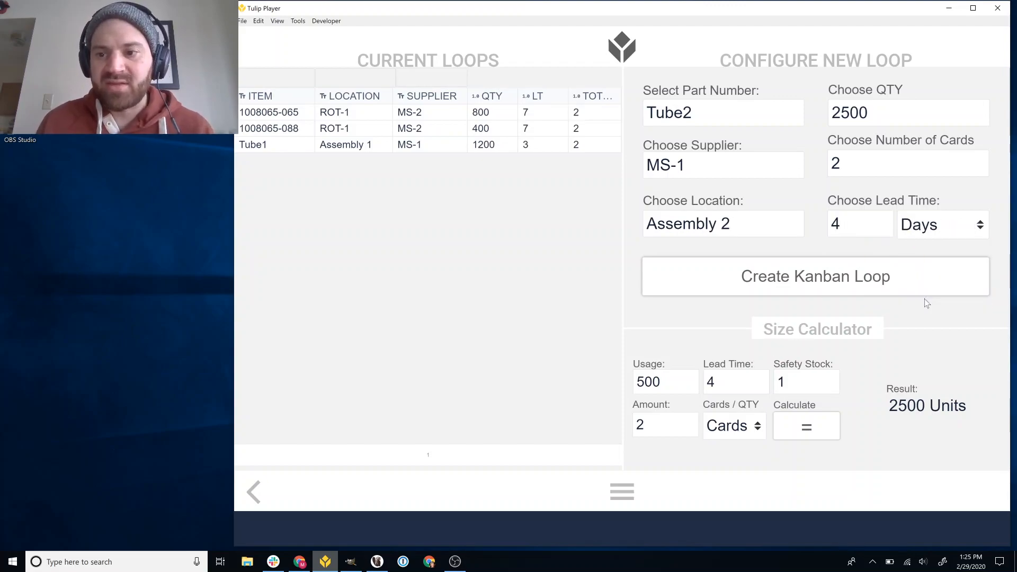
{"action": "left_click", "coordinate": [872, 286]}
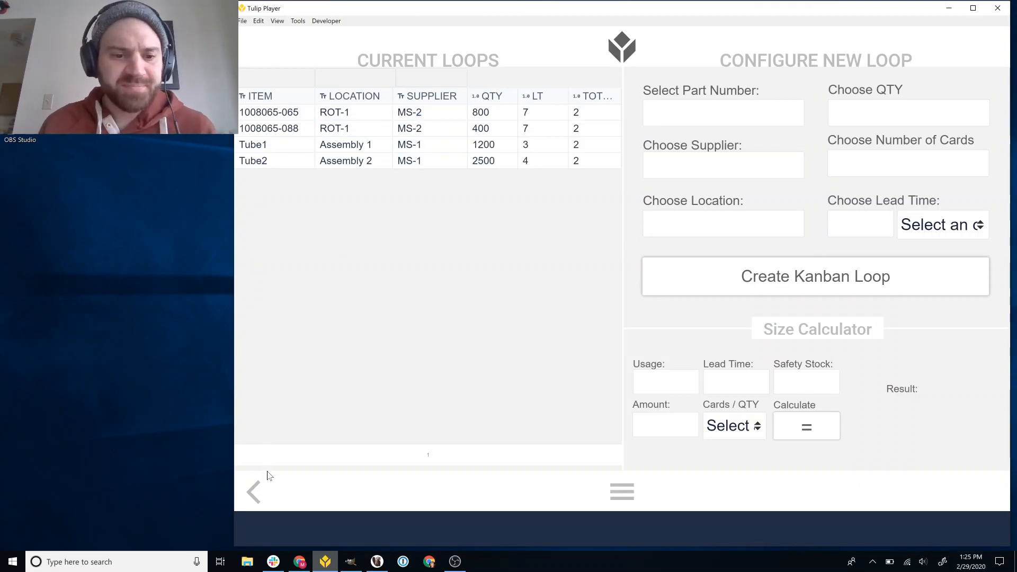
Scan Kanban card KB4 on the customer screen and place an order for it
{"action": "left_click", "coordinate": [252, 493]}
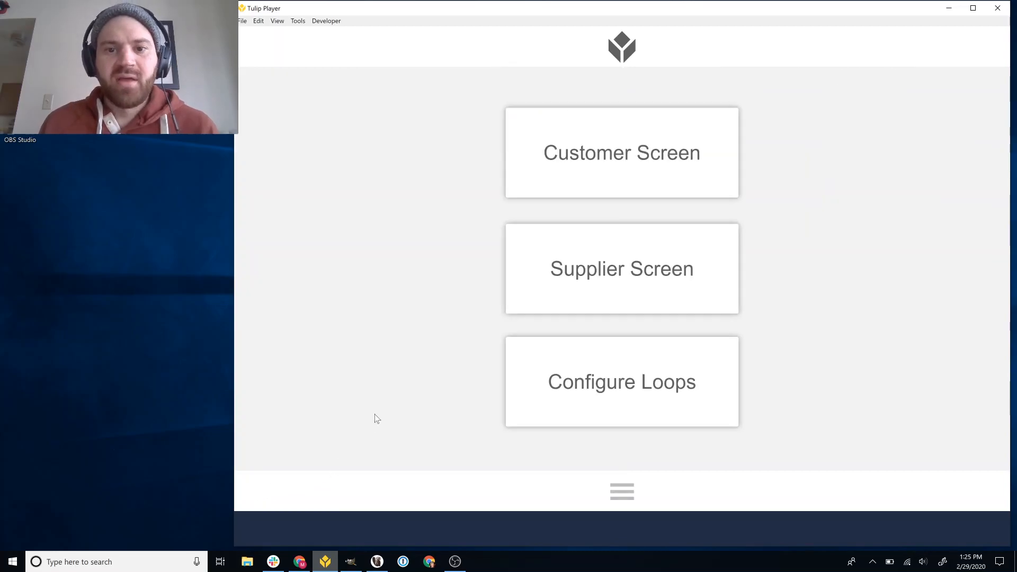
{"action": "left_click", "coordinate": [597, 174]}
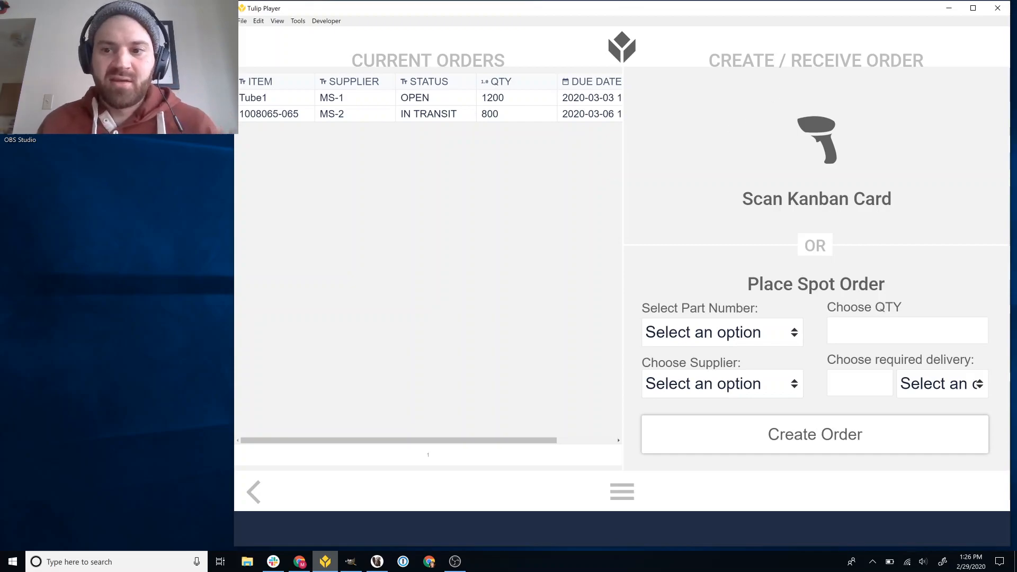
{"action": "type", "text": "KB4"}
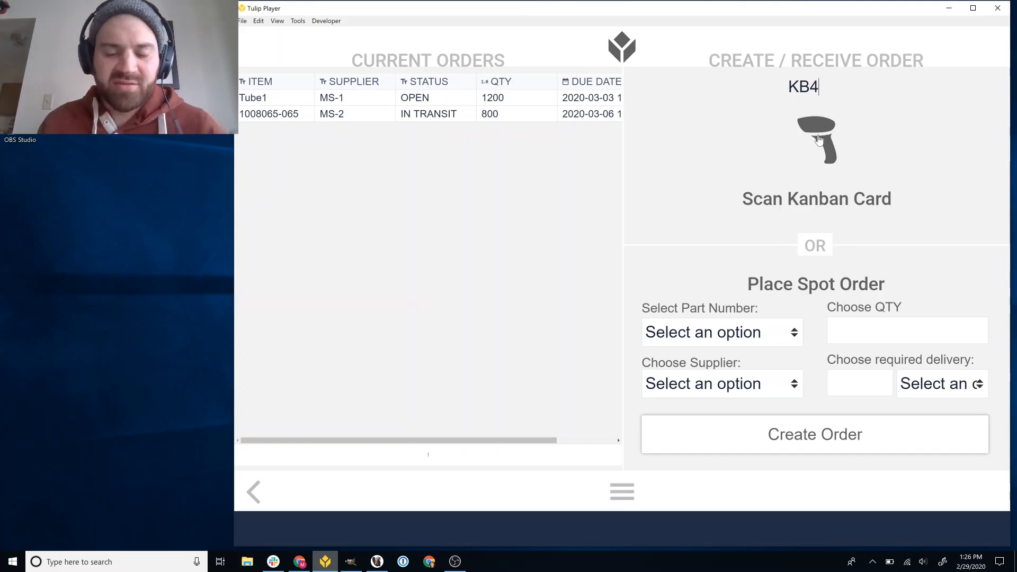
{"action": "left_click", "coordinate": [818, 140]}
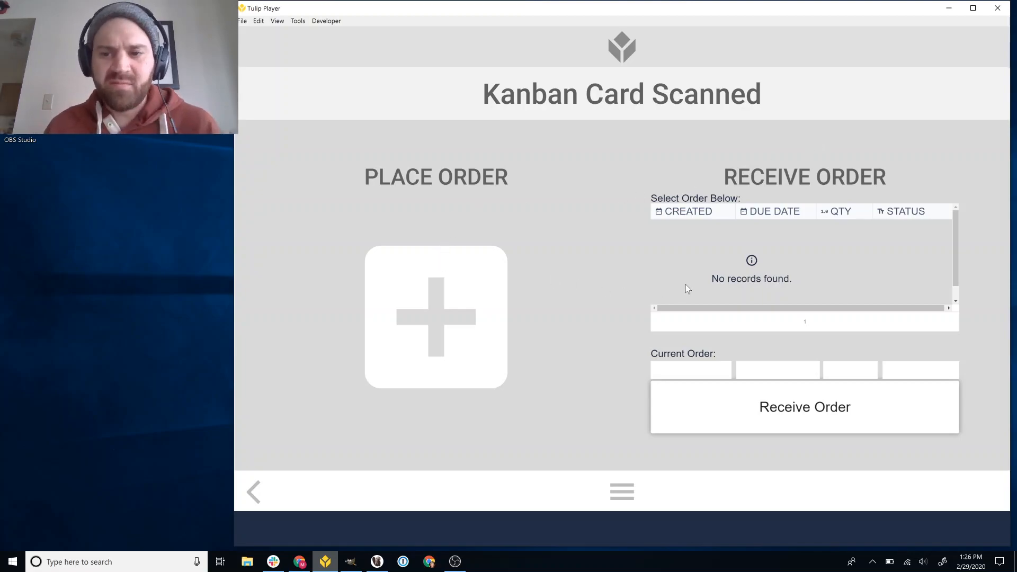
{"action": "left_click", "coordinate": [410, 339]}
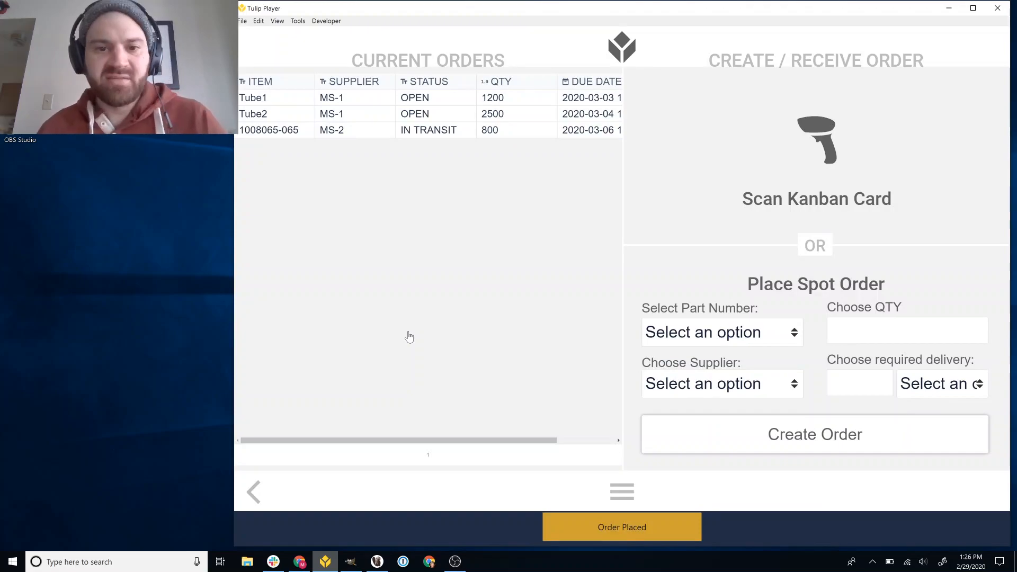
Check the item, quantity and due date of the Tube2 order in the current orders table
{"action": "left_click", "coordinate": [281, 113]}
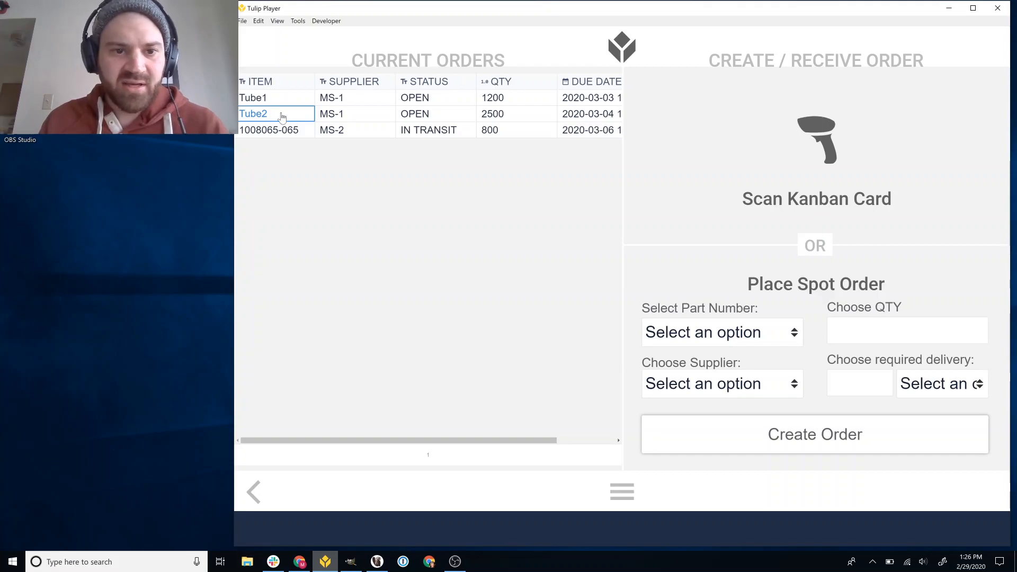
{"action": "left_click", "coordinate": [518, 114]}
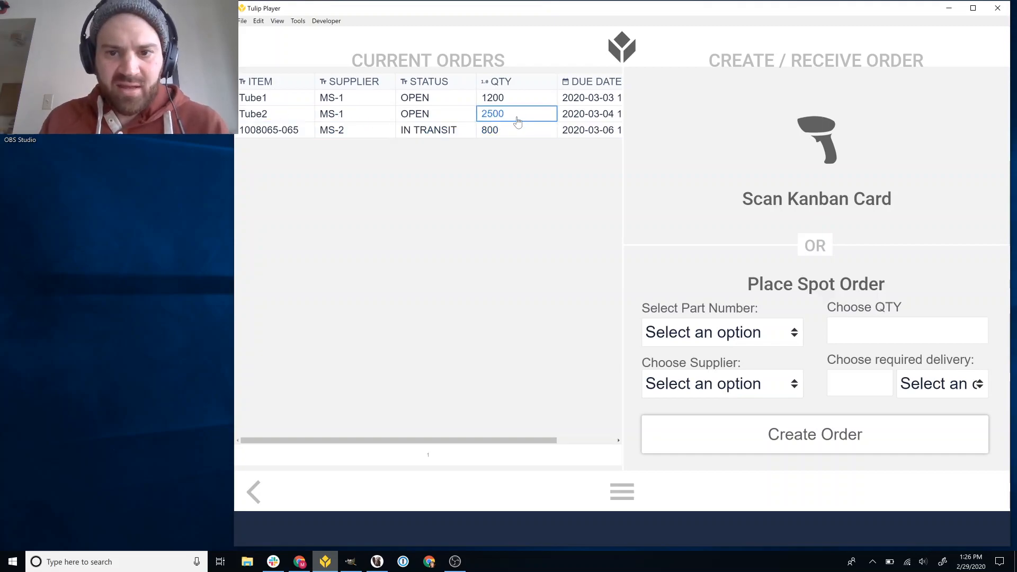
{"action": "left_click", "coordinate": [590, 115]}
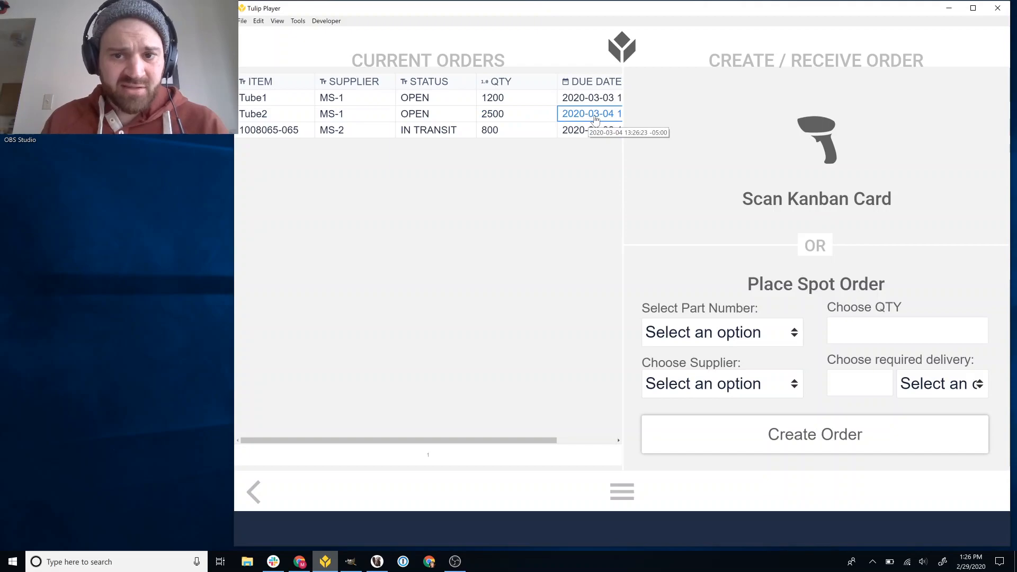
On the supplier screen, choose supplier MS-1 and complete the Tube2 order of 2500 for Assembly 2
{"action": "left_click", "coordinate": [556, 155]}
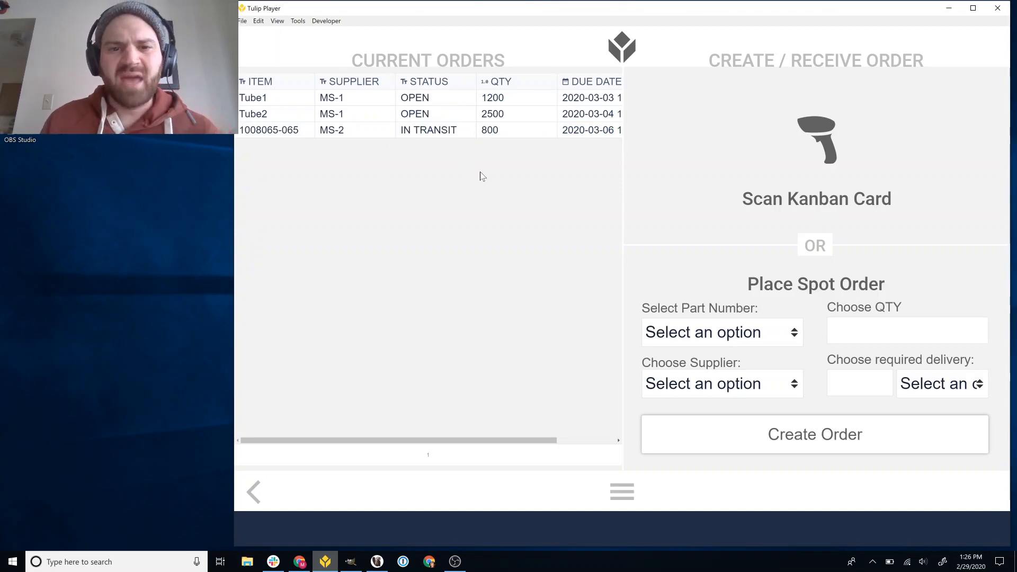
{"action": "left_click", "coordinate": [255, 492]}
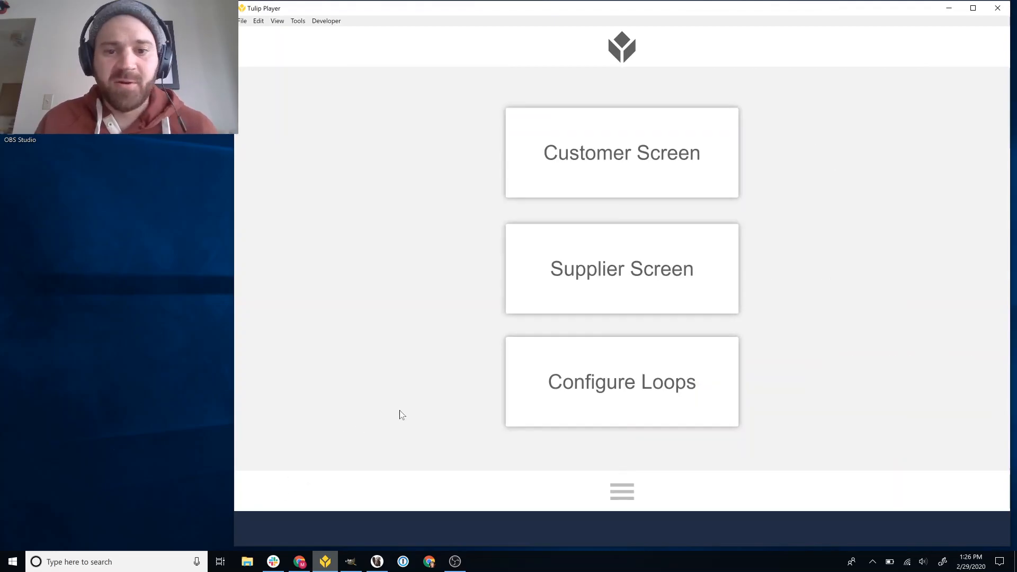
{"action": "left_click", "coordinate": [628, 302]}
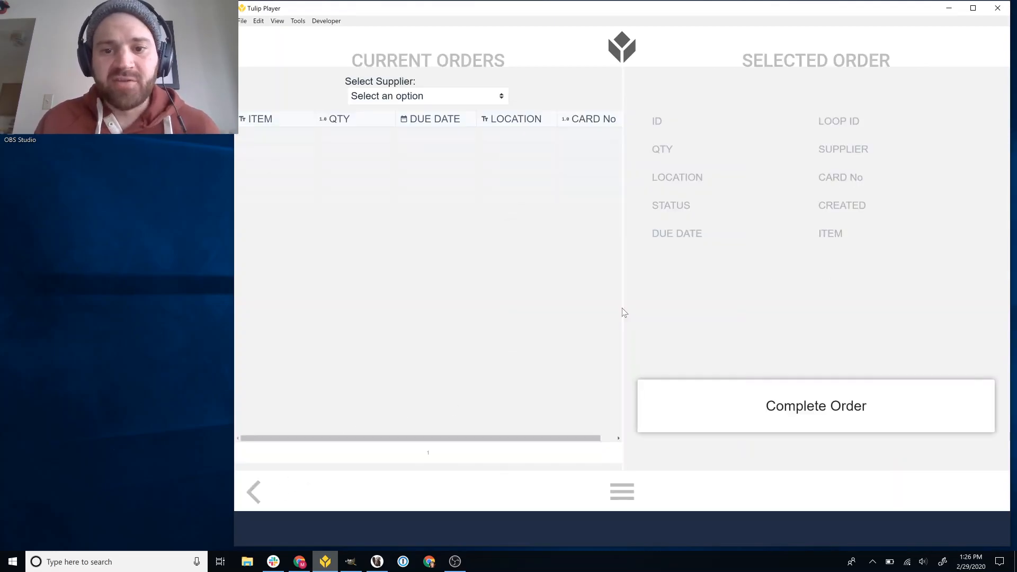
{"action": "left_click", "coordinate": [478, 96]}
{"action": "left_click", "coordinate": [445, 127]}
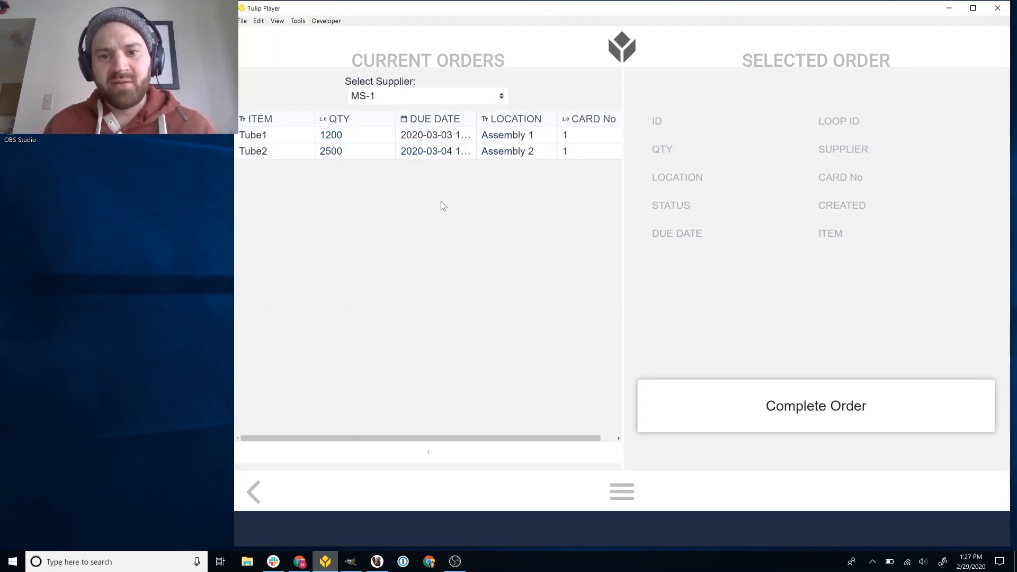
{"action": "left_click", "coordinate": [437, 155]}
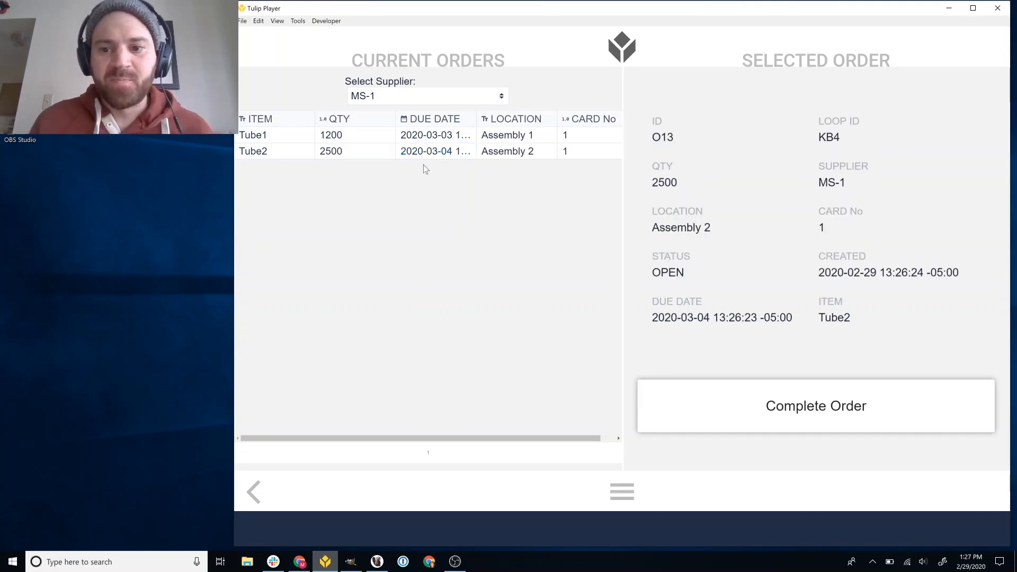
{"action": "left_click", "coordinate": [859, 423]}
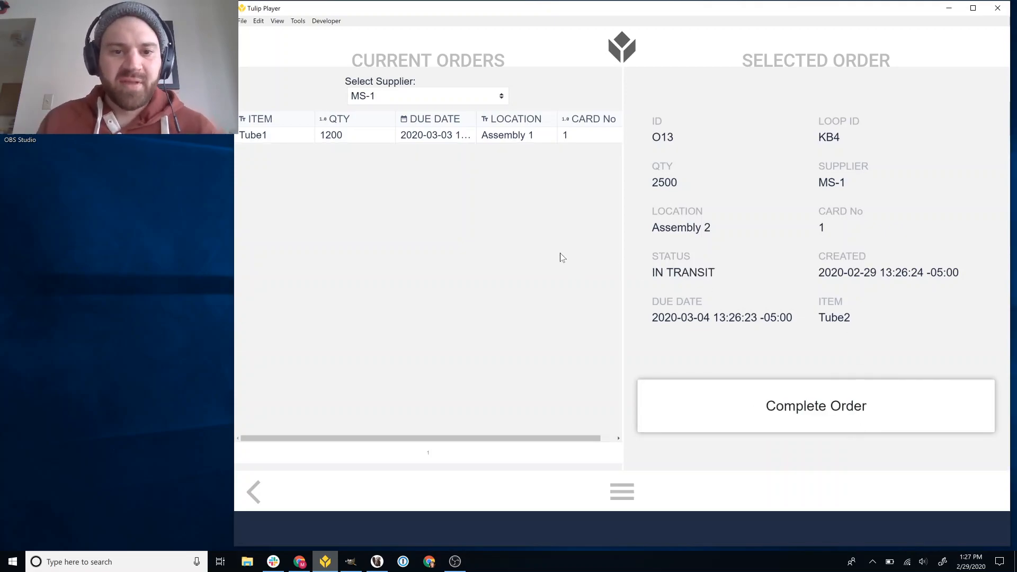
Return to the customer screen, scan Kanban card KB4 and place another Tube2 order
{"action": "left_click", "coordinate": [256, 492]}
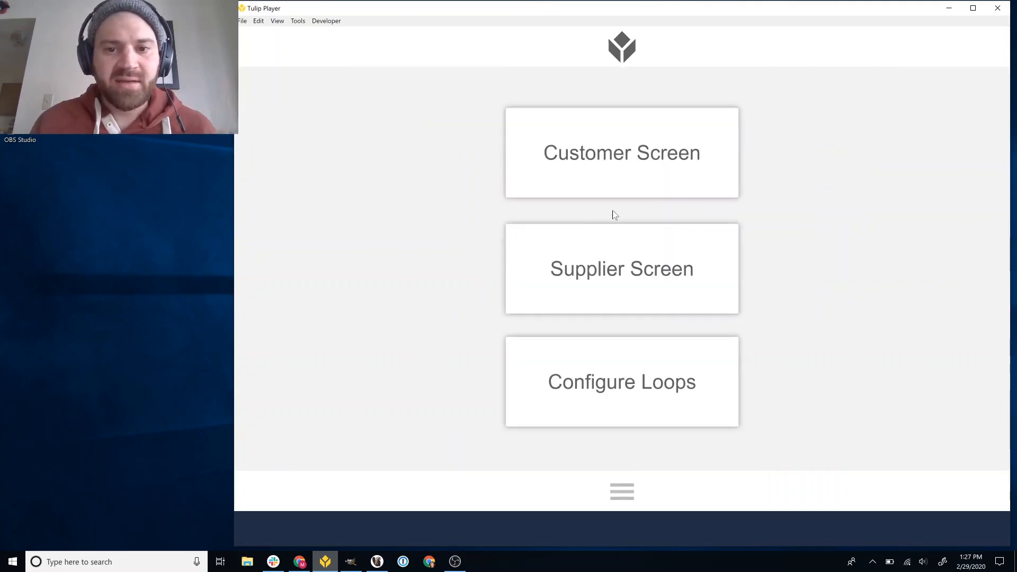
{"action": "left_click", "coordinate": [641, 185]}
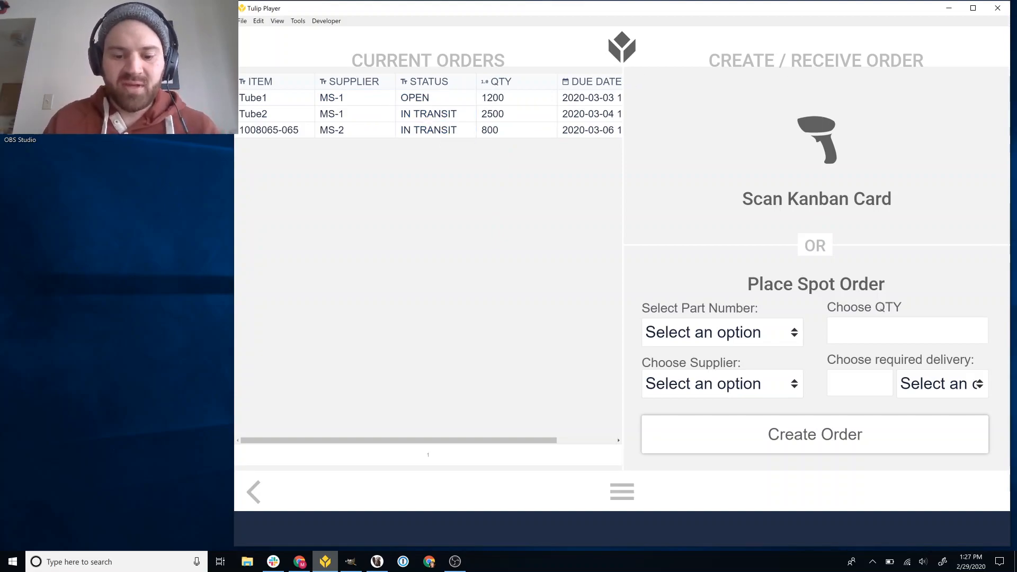
{"action": "type", "text": "KB2"}
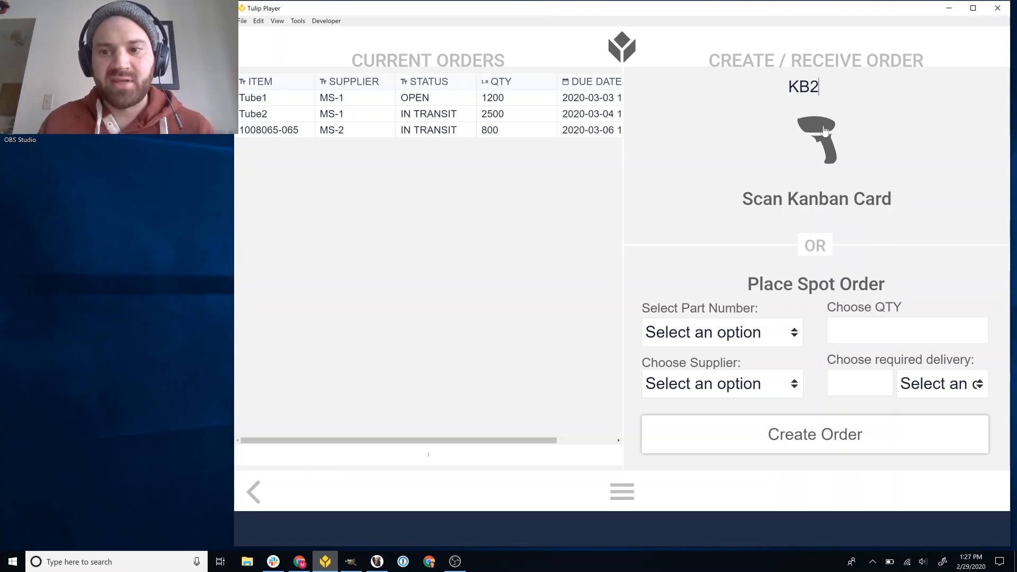
{"action": "key", "text": "BackSpace"}
{"action": "type", "text": "4"}
{"action": "left_click", "coordinate": [825, 131]}
{"action": "left_click", "coordinate": [443, 329]}
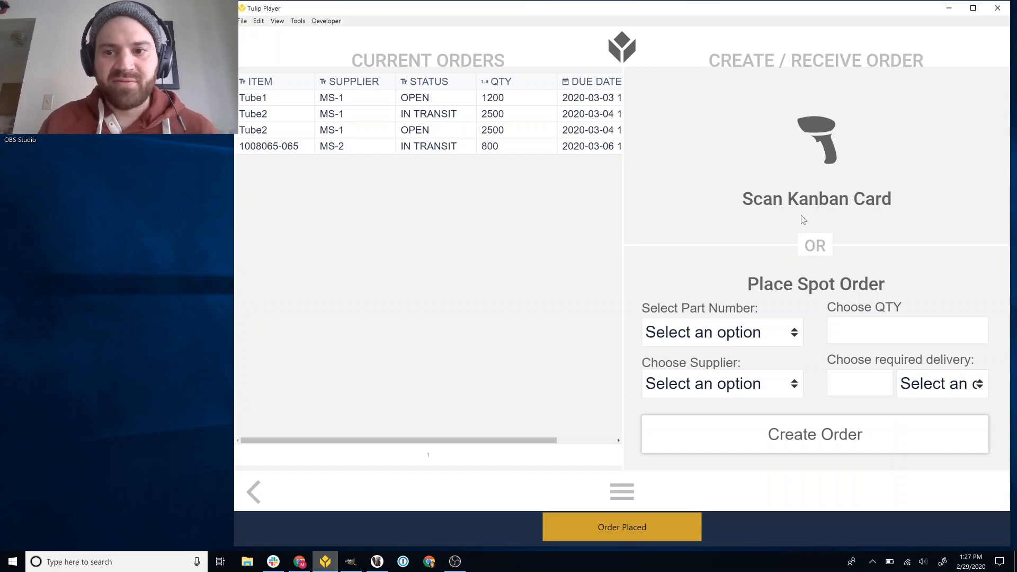
Scan Kanban card KB4 again and receive its in-transit order
{"action": "type", "text": "KB4"}
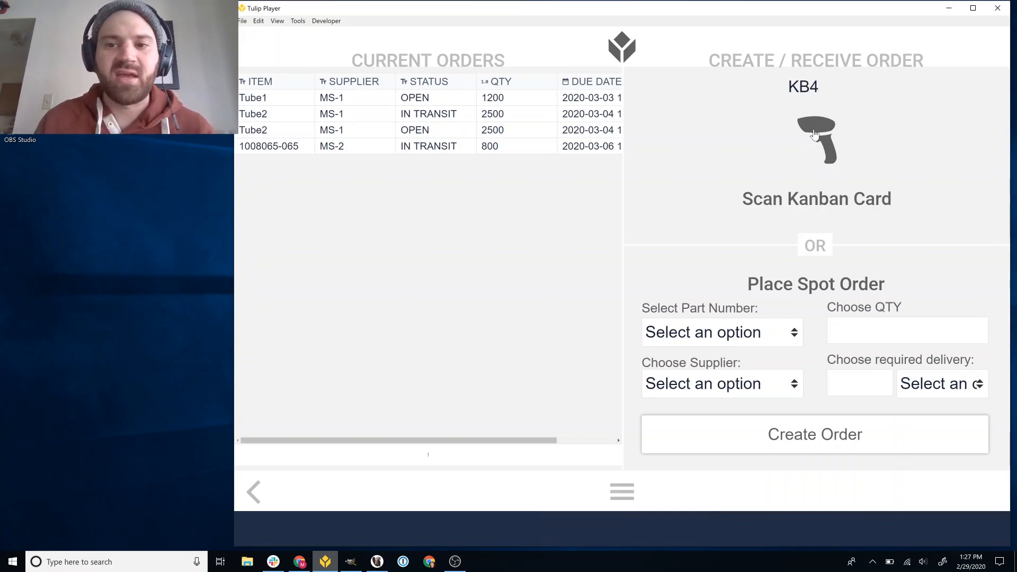
{"action": "key", "text": "Return"}
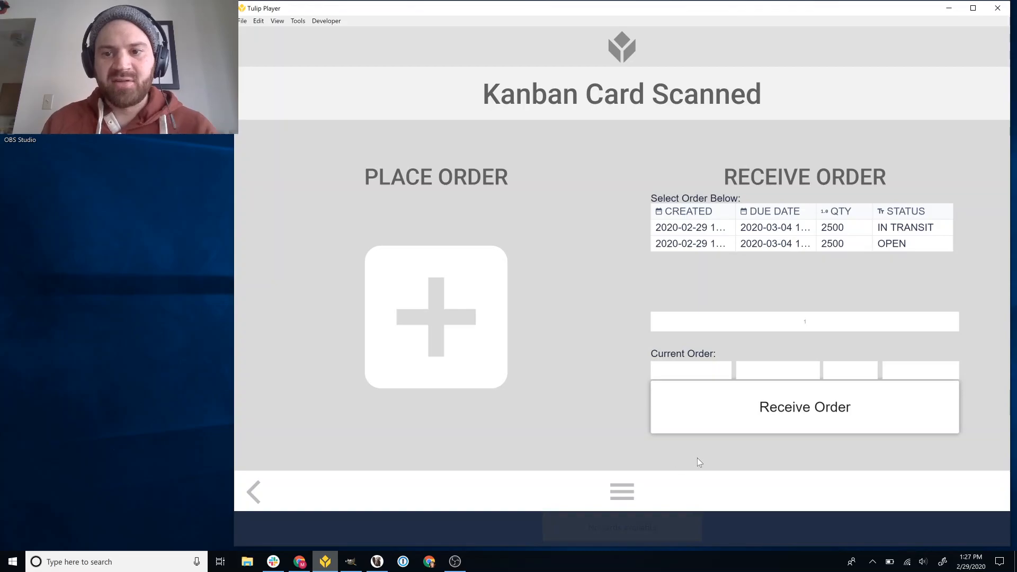
{"action": "left_click", "coordinate": [833, 227]}
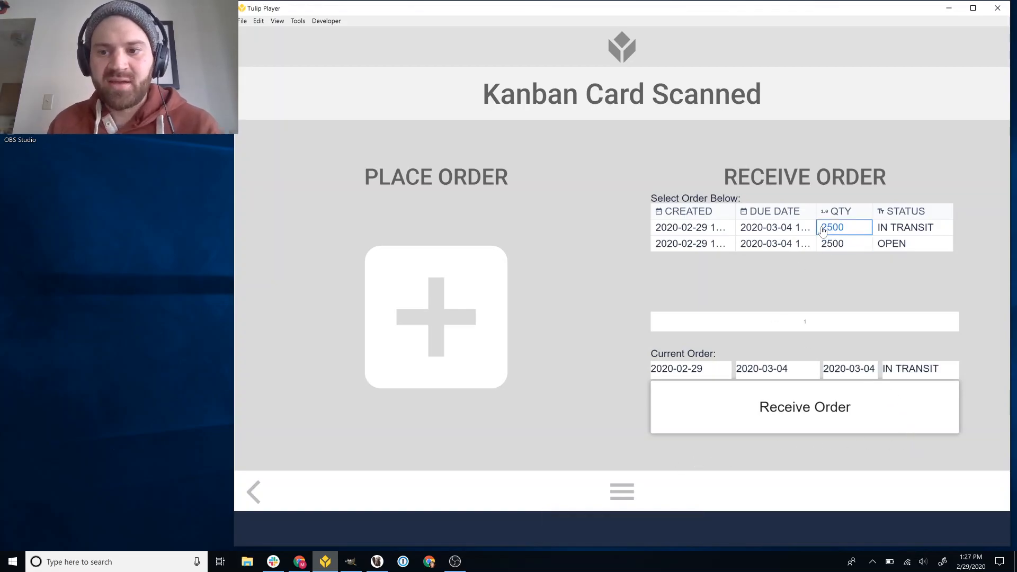
{"action": "left_click", "coordinate": [798, 398]}
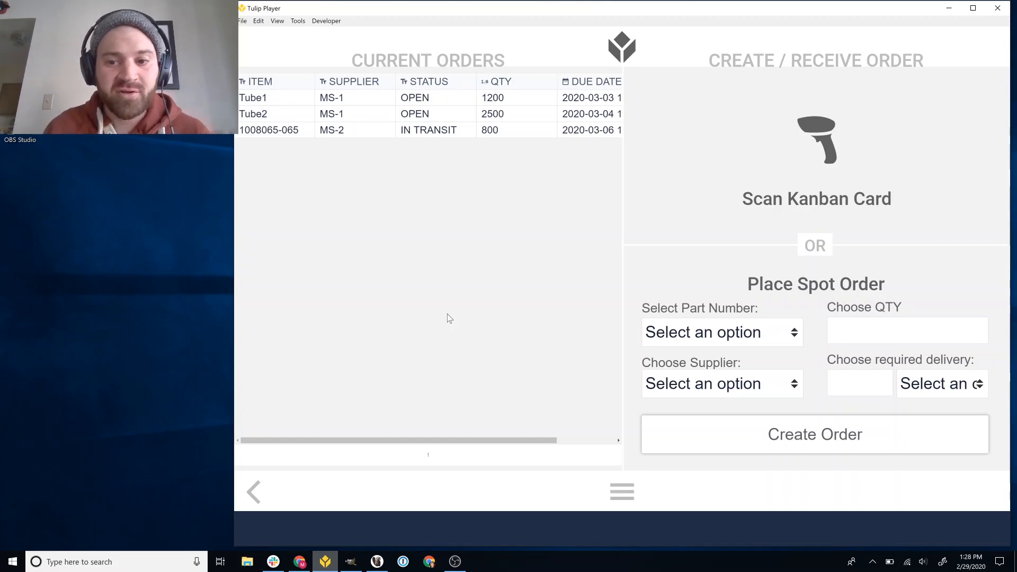
Go back to the supplier screen and select the Tube1 order for Assembly 1
{"action": "left_click", "coordinate": [264, 494]}
{"action": "left_click", "coordinate": [601, 306]}
{"action": "left_click", "coordinate": [422, 139]}
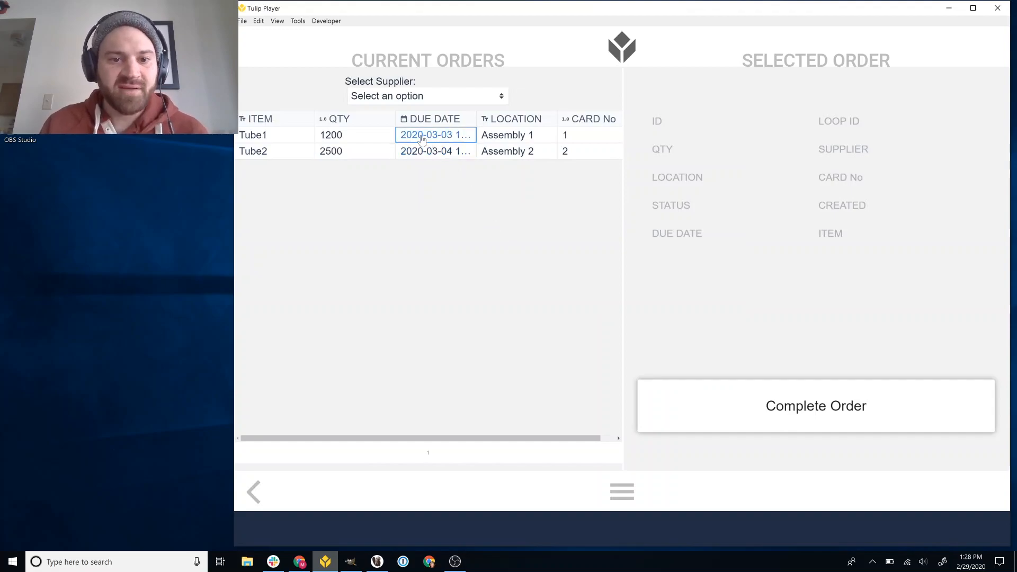